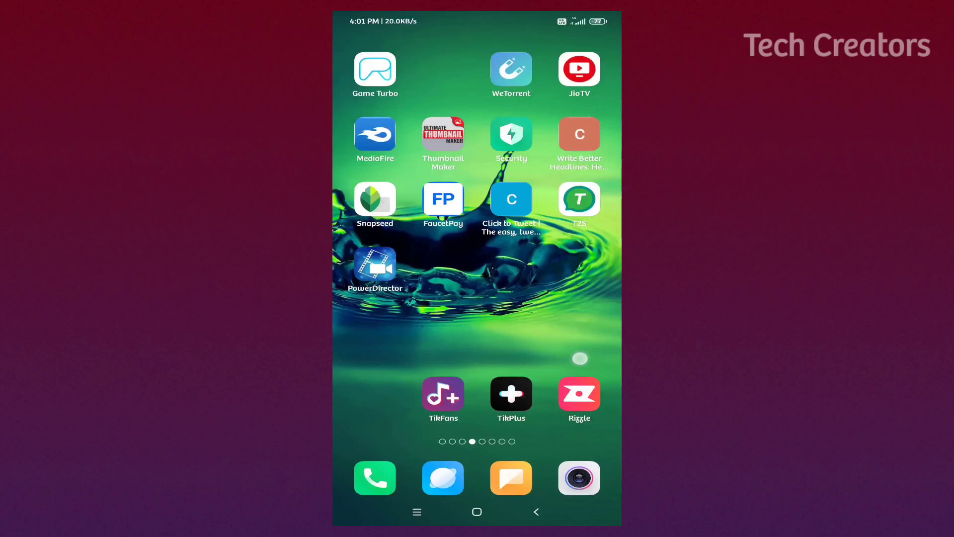
Step: Flip back two home screen pages to reach the page with Settings
left_click_drag(388, 336, 581, 336)
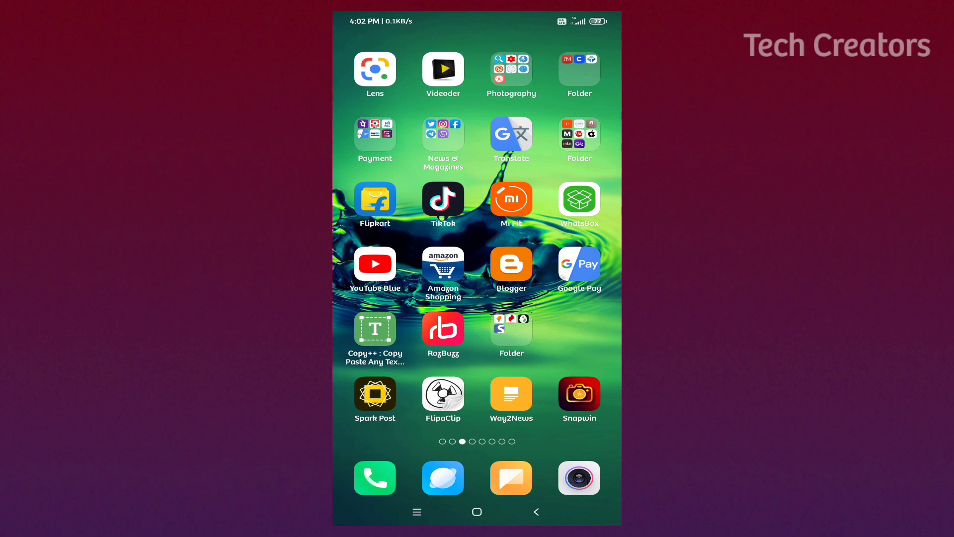
left_click_drag(387, 321, 567, 320)
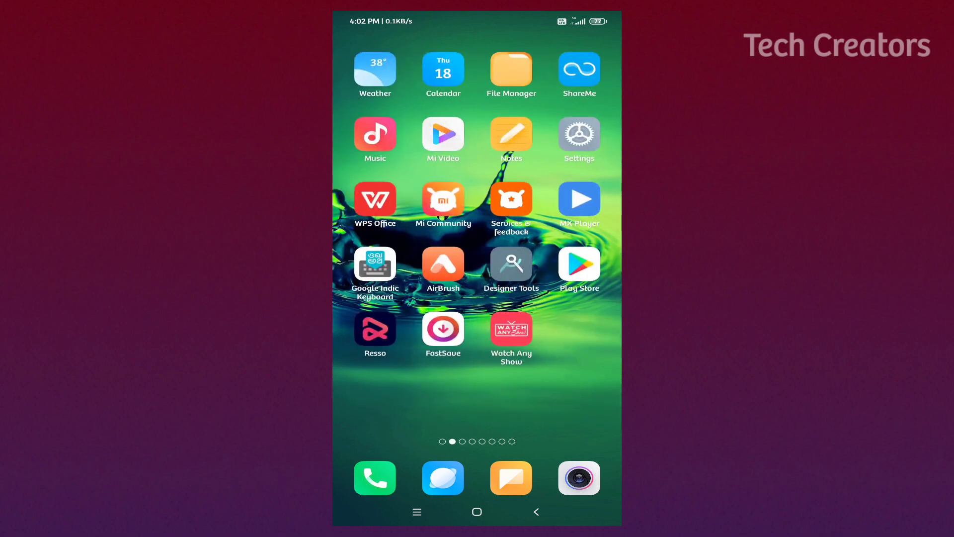
Step: Open Settings and go to Security status to launch the Security app
left_click(580, 136)
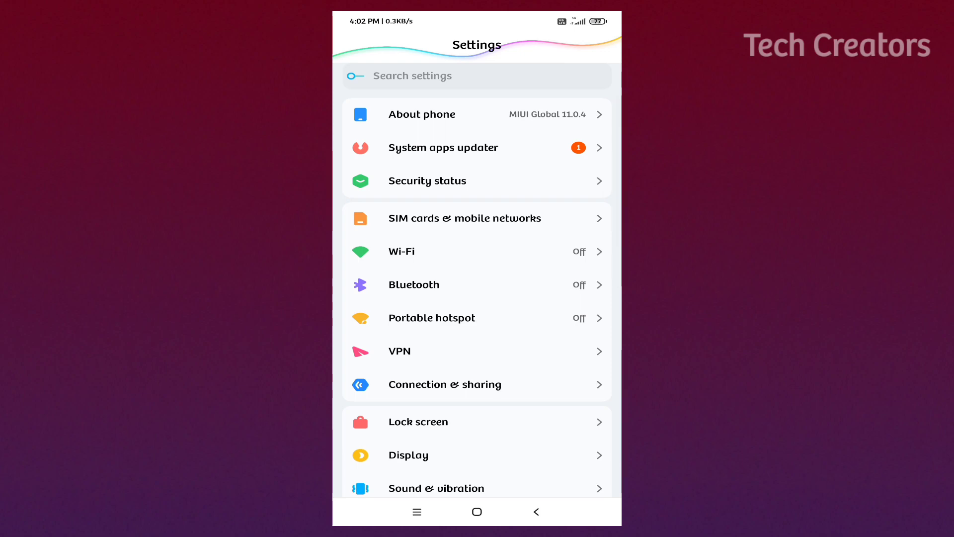
left_click(477, 147)
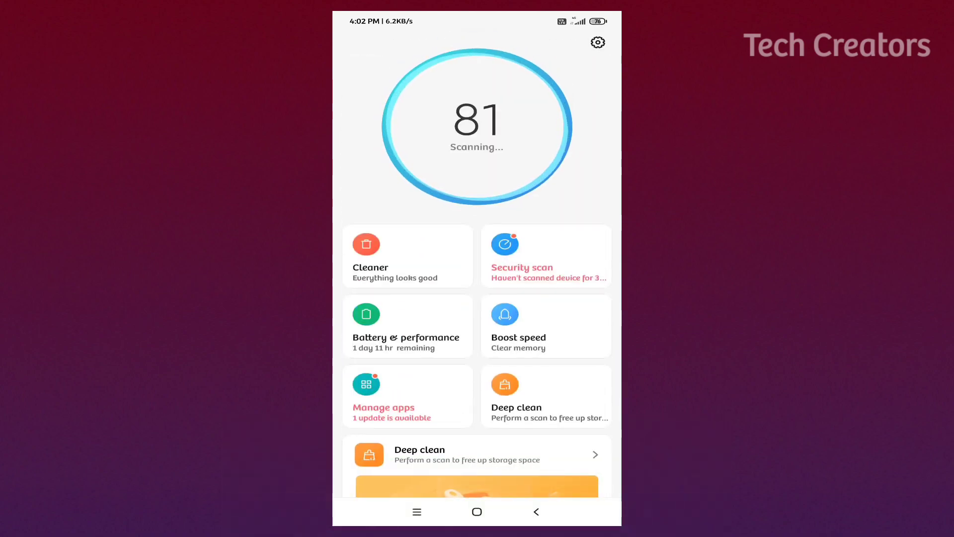
scroll(477, 298, "down", 8)
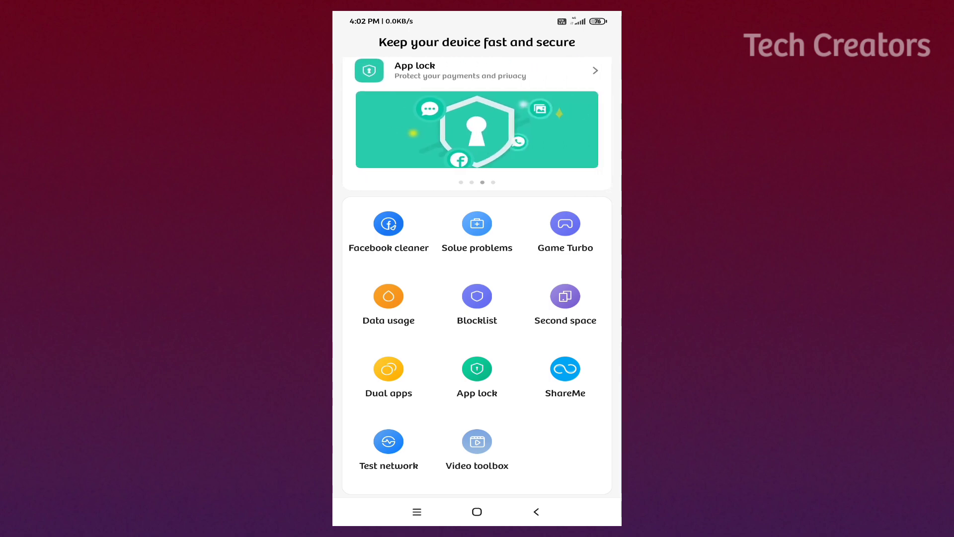
scroll(478, 299, "up", 8)
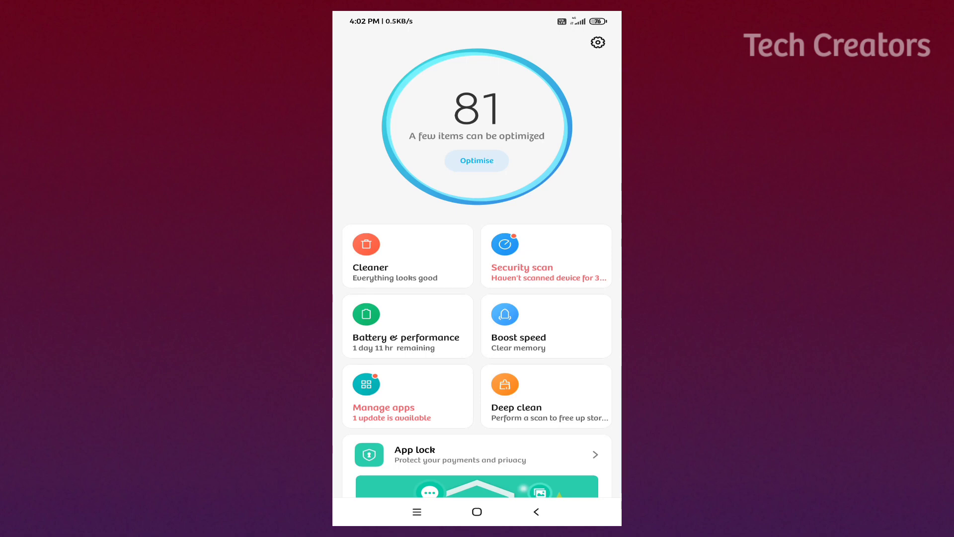
scroll(477, 299, "down", 8)
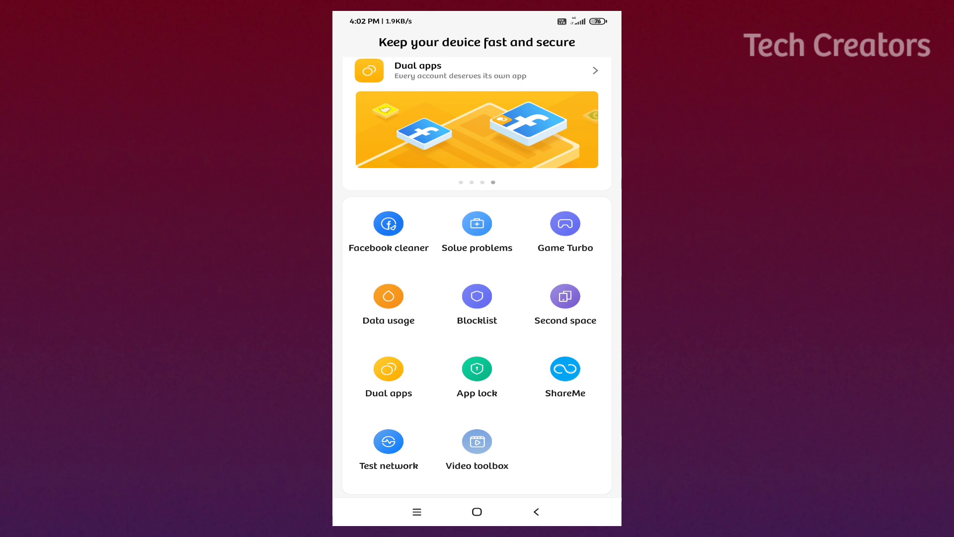
Step: Open Video toolbox, toggle it off and on, and keep the shortcut location on Left
left_click(477, 446)
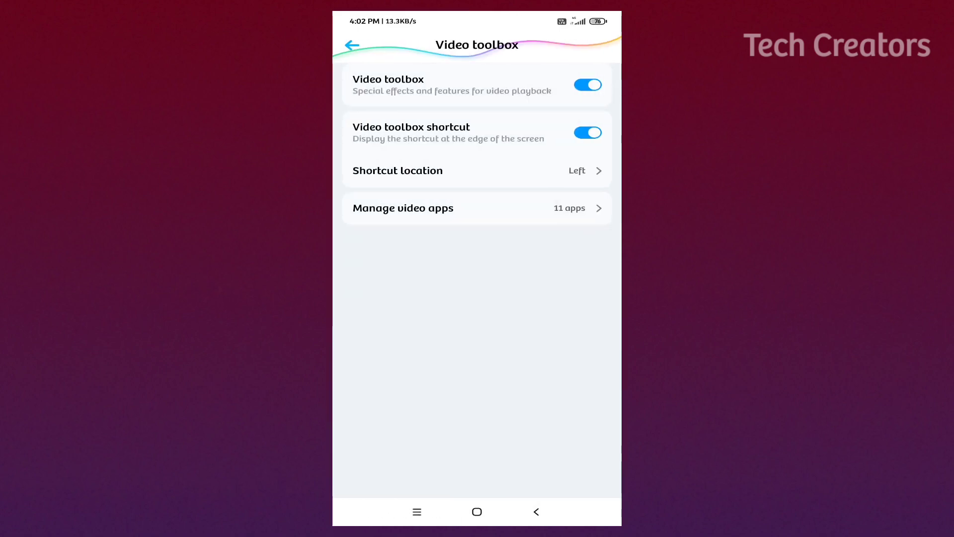
left_click(588, 85)
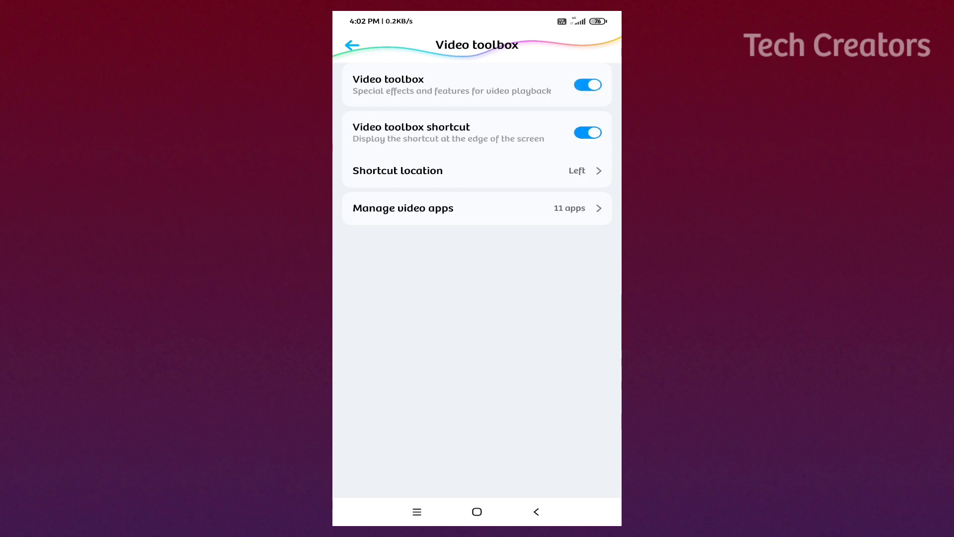
left_click(477, 170)
left_click(434, 366)
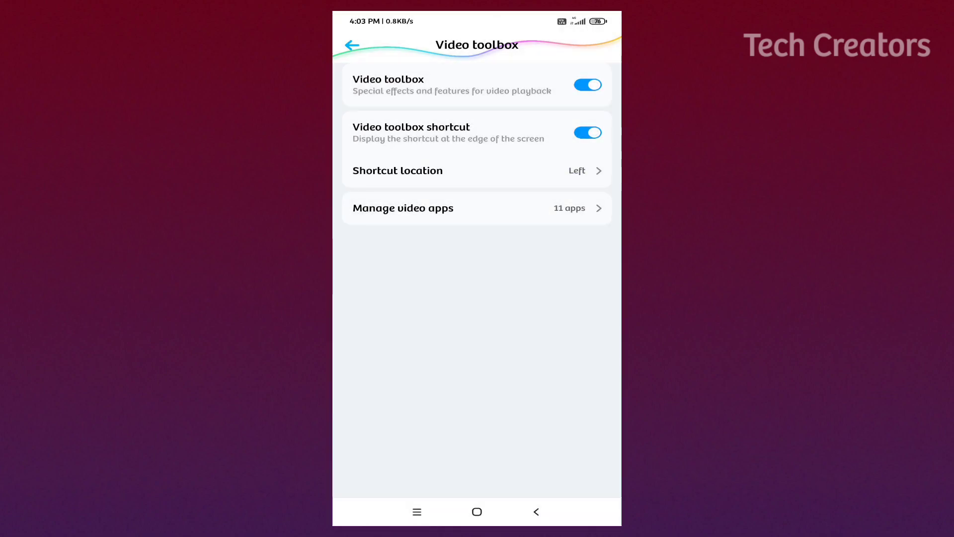
Step: In Manage video apps, enable PhonePe, Watch Any Show, Adobe Photoshop Mix and Browser, then return home
left_click(477, 208)
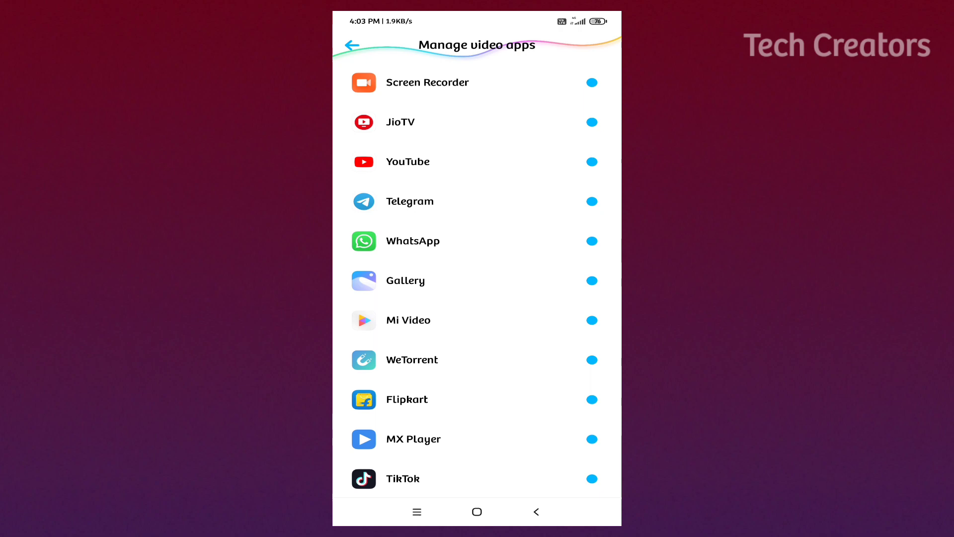
scroll(477, 298, "down", 10)
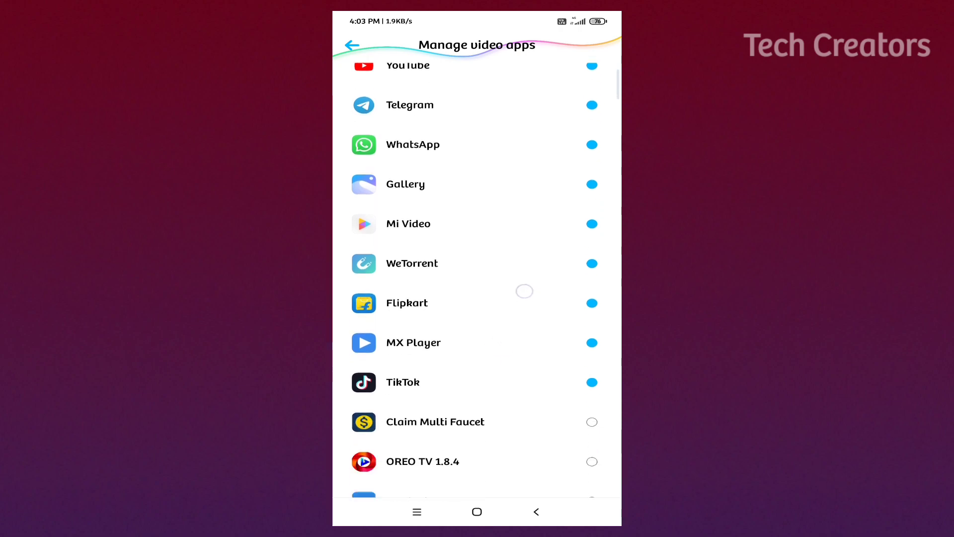
scroll(477, 299, "down", 3)
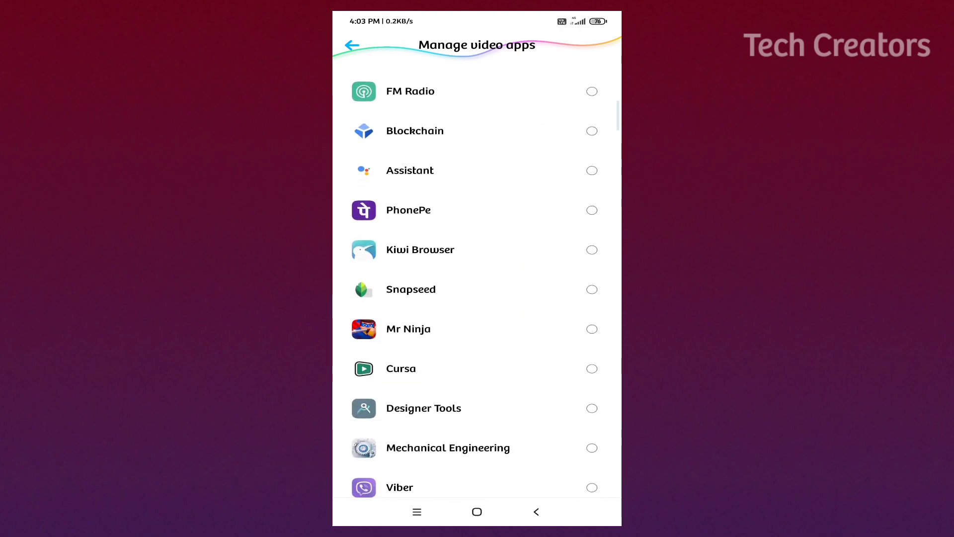
left_click(591, 184)
scroll(477, 298, "down", 10)
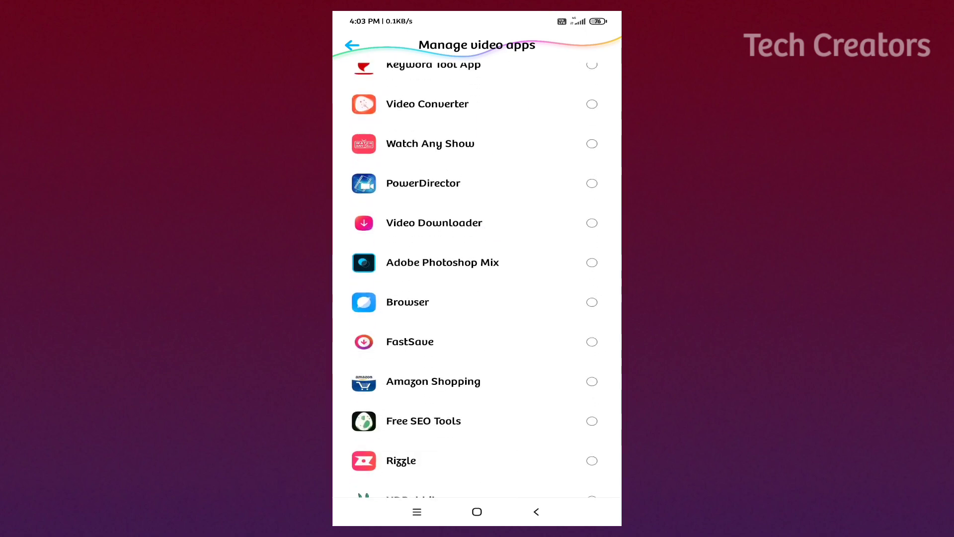
left_click(591, 143)
scroll(478, 299, "down", 3)
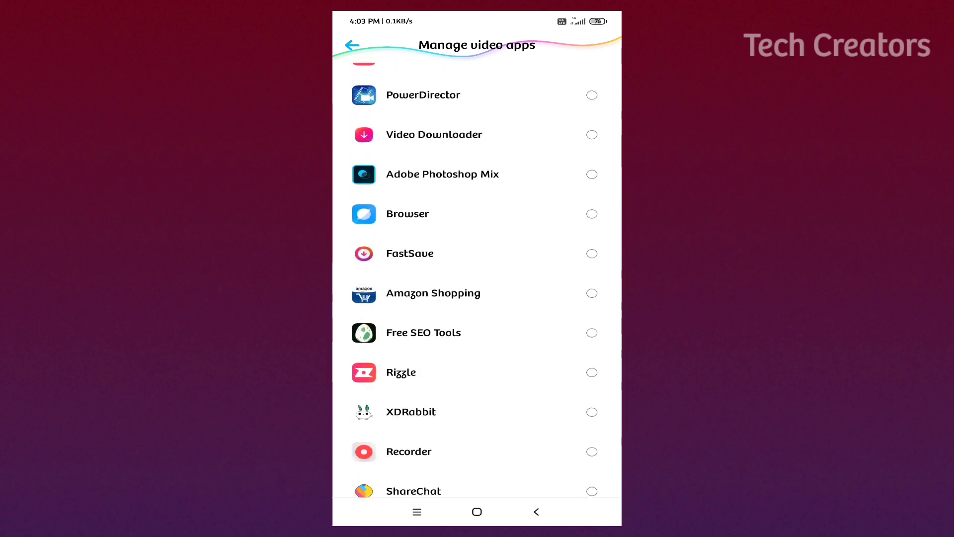
left_click(591, 173)
left_click(591, 213)
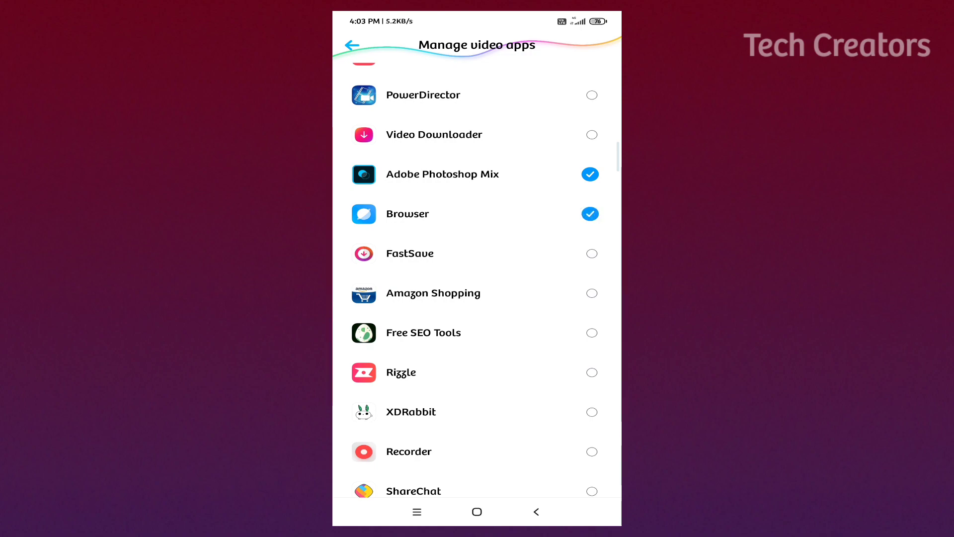
scroll(477, 298, "down", 12)
scroll(477, 299, "up", 10)
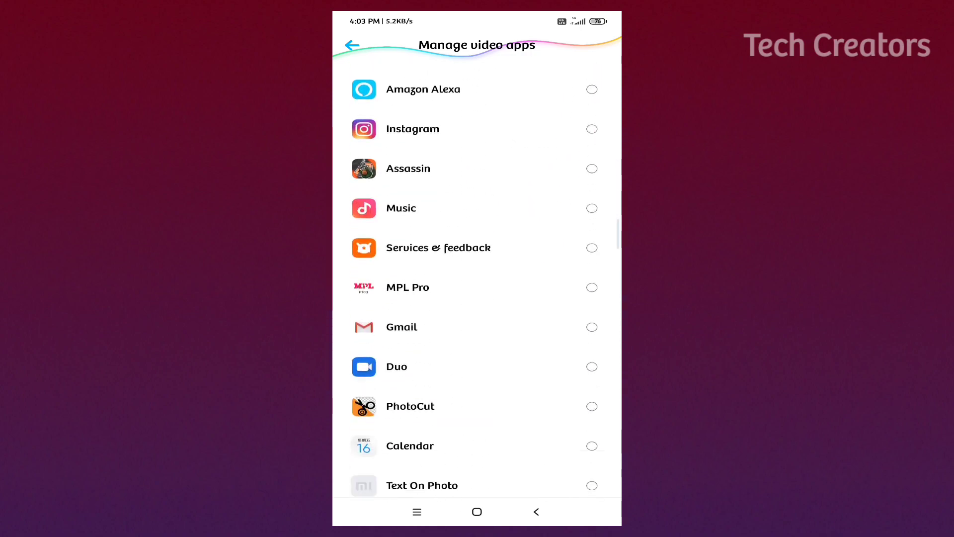
key("Home")
scroll(477, 224, "left", 3)
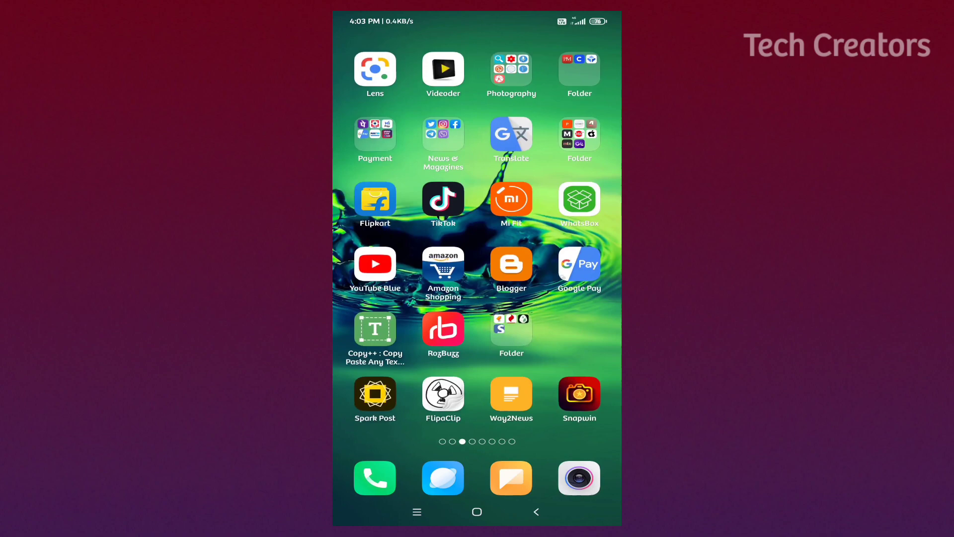
scroll(477, 224, "right", 3)
scroll(477, 224, "right", 3)
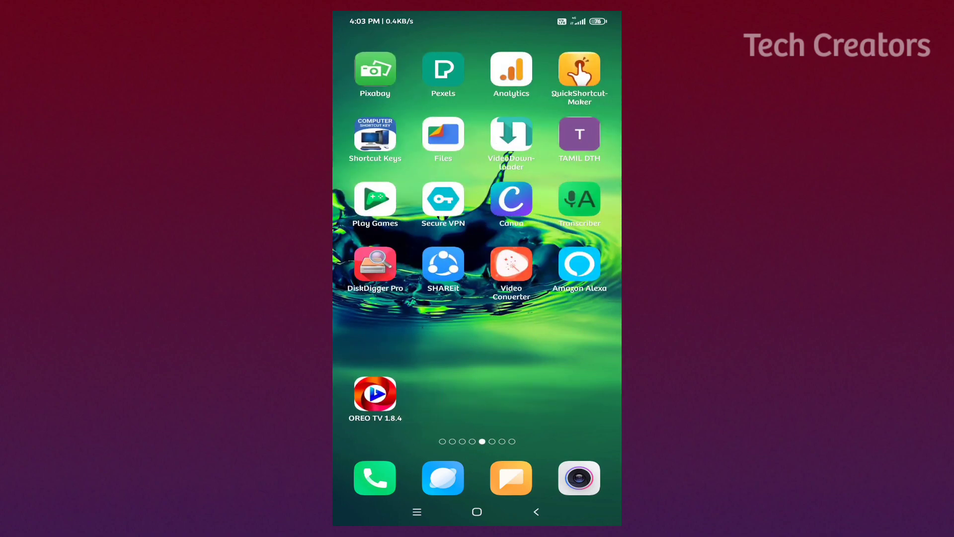
Step: Page to the last home screen and launch WhatsApp to its chats list
left_click_drag(566, 224, 387, 224)
left_click_drag(566, 224, 388, 224)
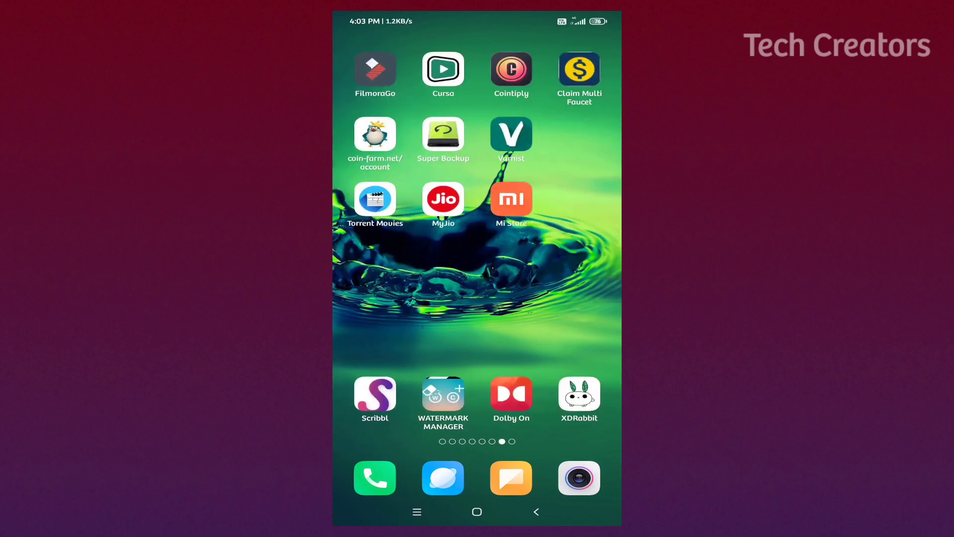
left_click_drag(567, 224, 388, 224)
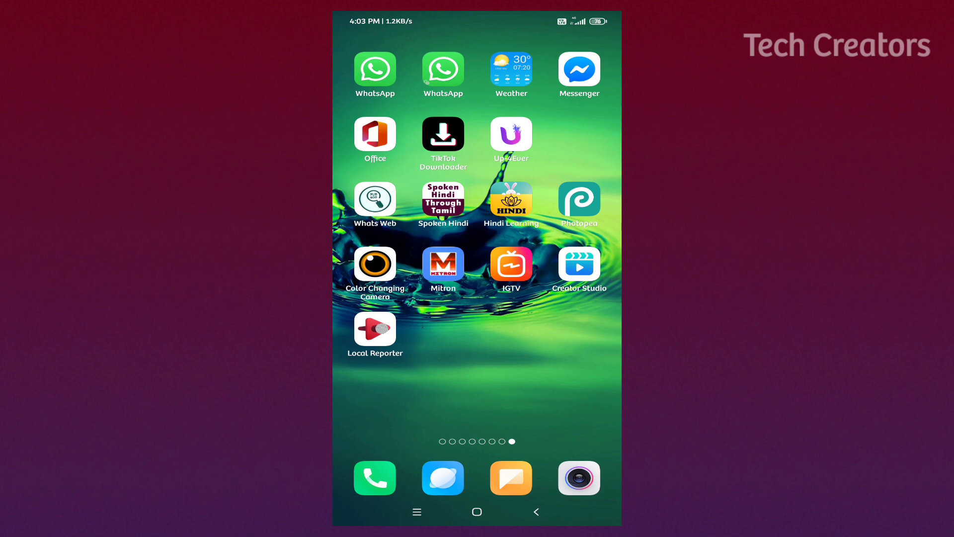
left_click(443, 70)
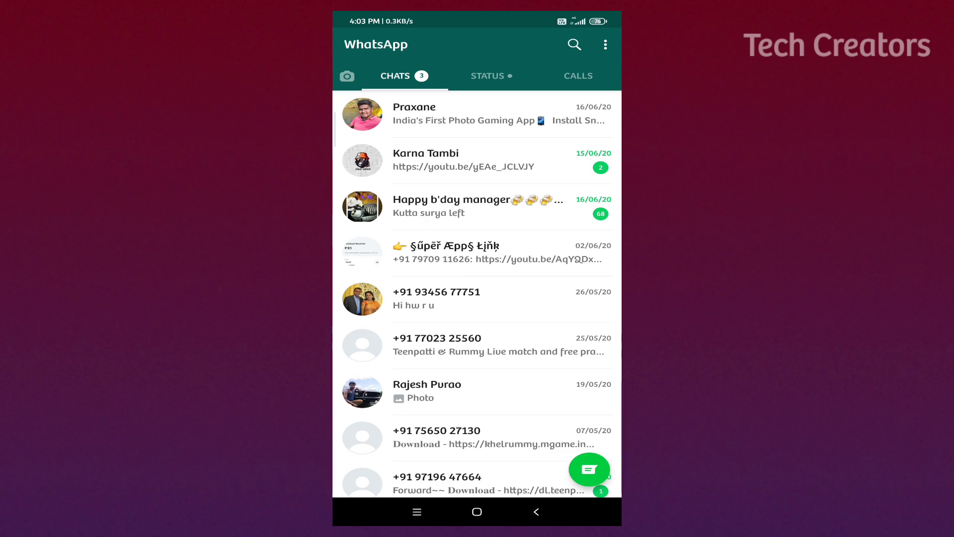
Step: Bring up the Video toolbox over WhatsApp and page through its app shortcuts
left_click(336, 135)
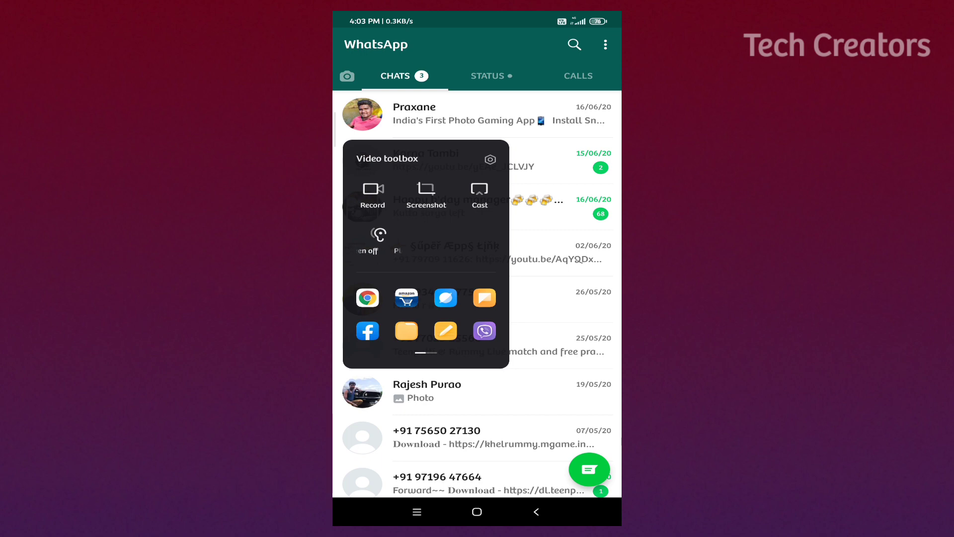
mouse_move(477, 313)
left_mouse_down()
mouse_move(373, 313)
mouse_move(478, 313)
left_mouse_up()
Step: Open Chrome as a floating window and load tamilrockers.ws in a new tab
left_click(367, 298)
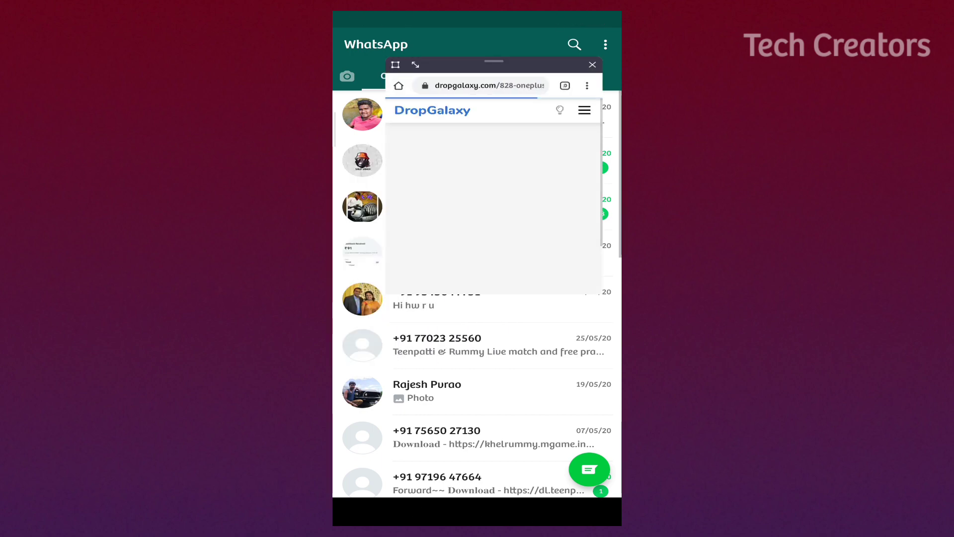
left_click(564, 85)
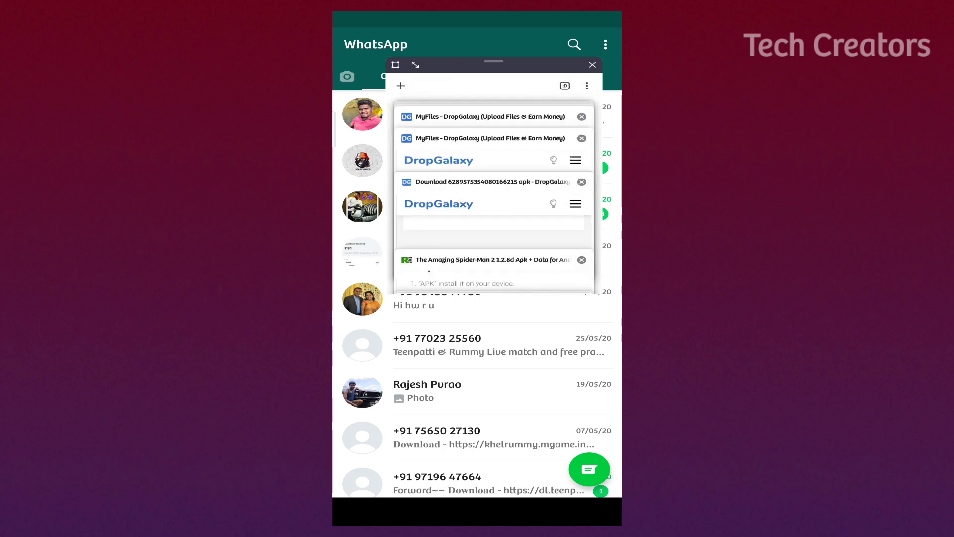
scroll(493, 201, "down", 2)
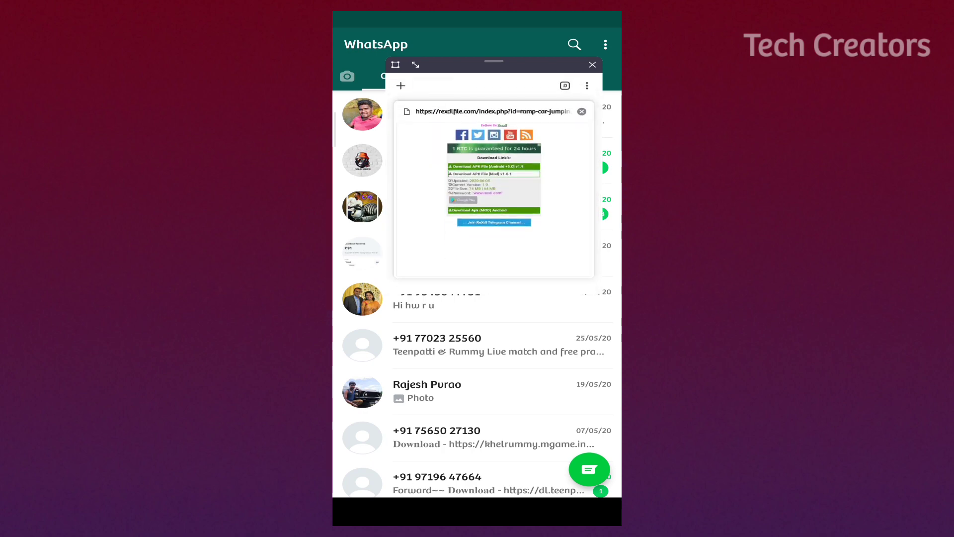
left_click(400, 86)
left_click(568, 217)
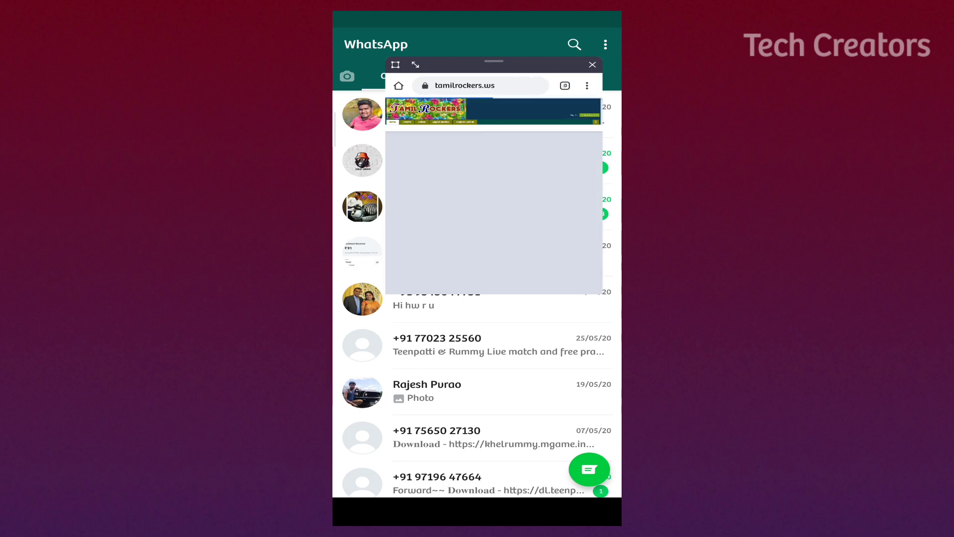
left_click_drag(333, 261, 417, 261)
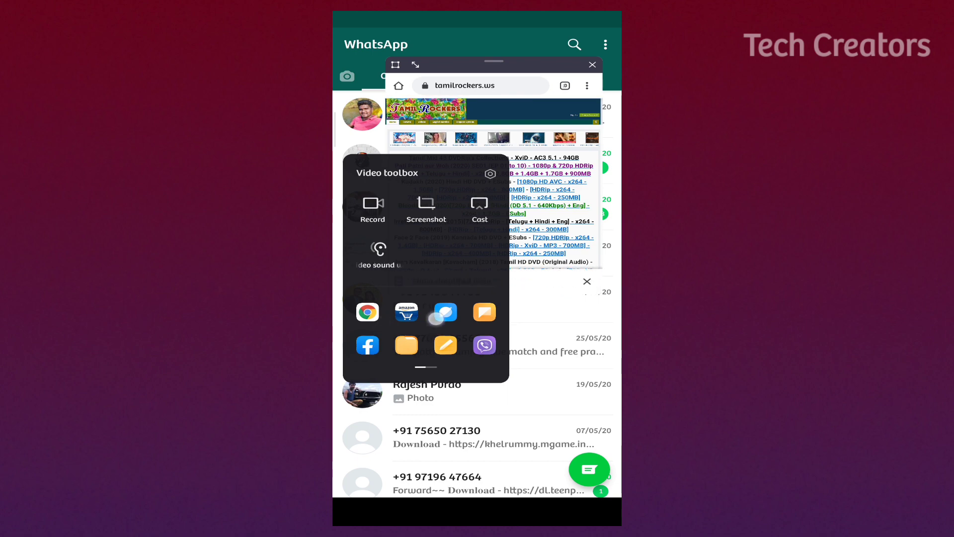
Step: Open Telegram floating below the browser window and enter the Prathap Tech cloud channel
left_click_drag(478, 328, 372, 328)
left_click(368, 311)
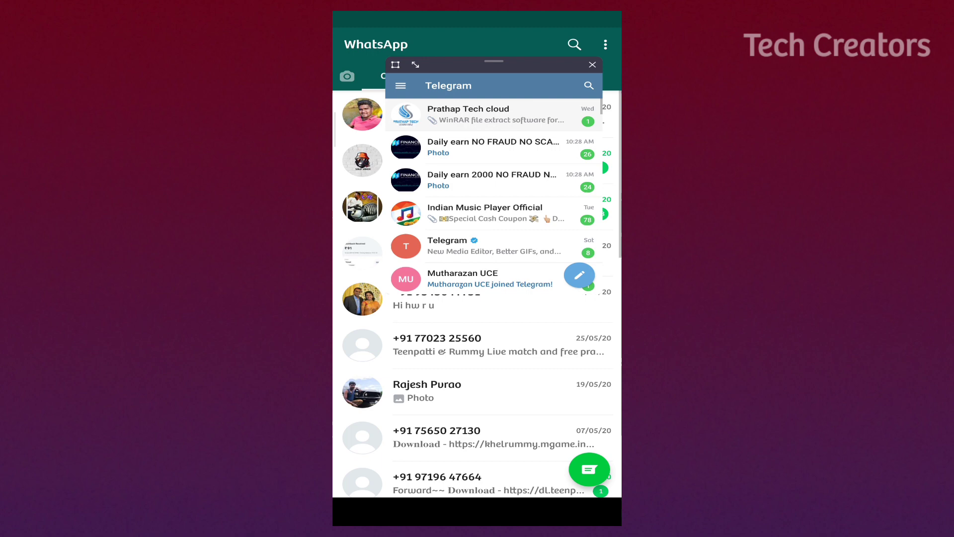
left_click_drag(522, 62, 523, 298)
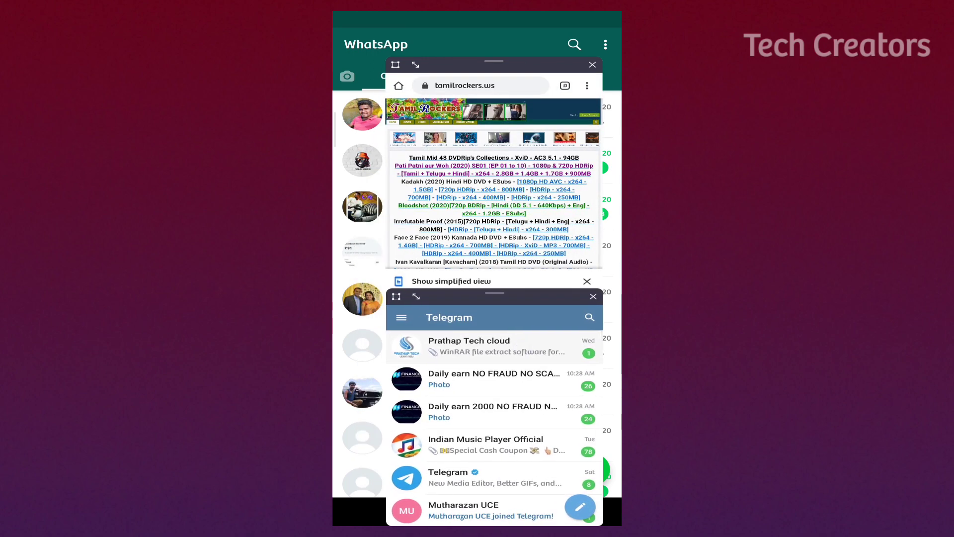
scroll(494, 429, "down", 2)
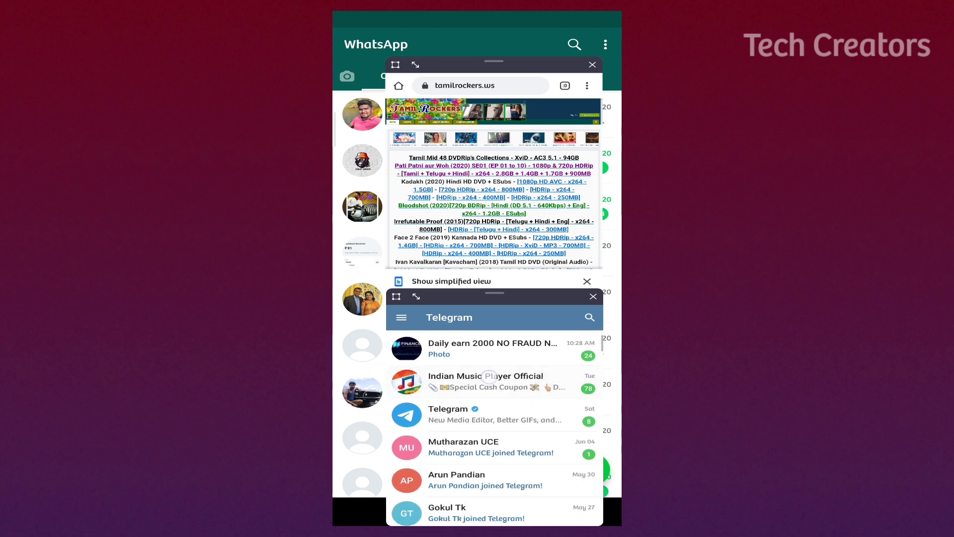
scroll(493, 428, "up", 2)
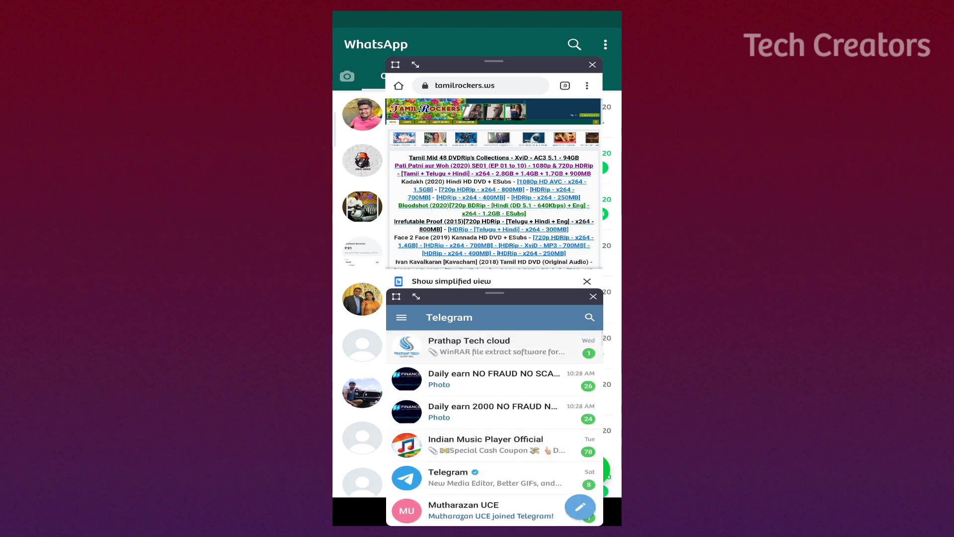
left_click(493, 345)
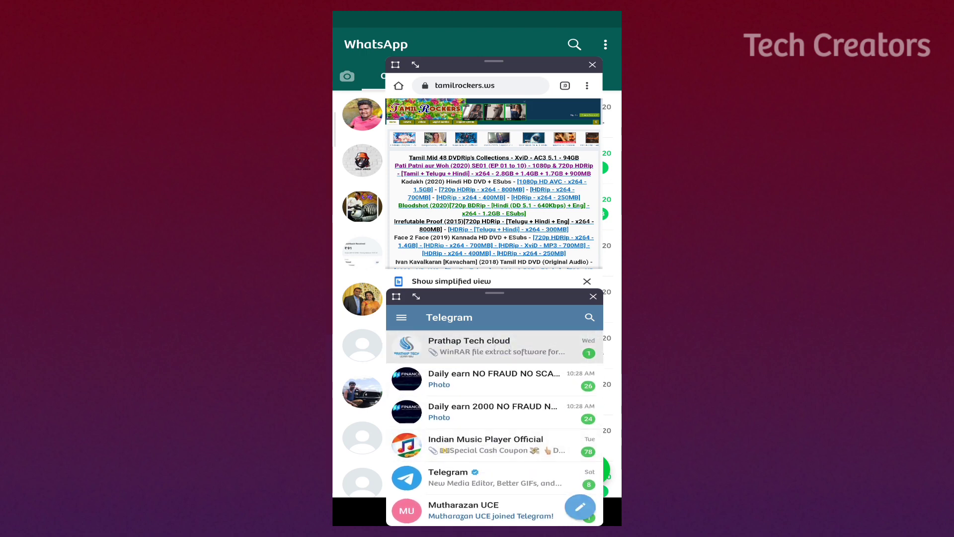
scroll(494, 186, "down", 4)
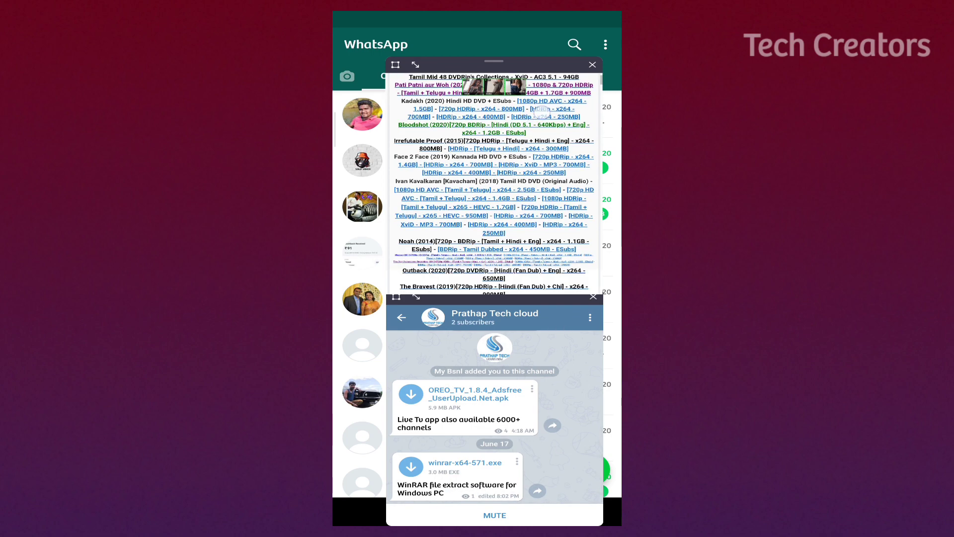
scroll(494, 187, "down", 3)
scroll(494, 186, "down", 3)
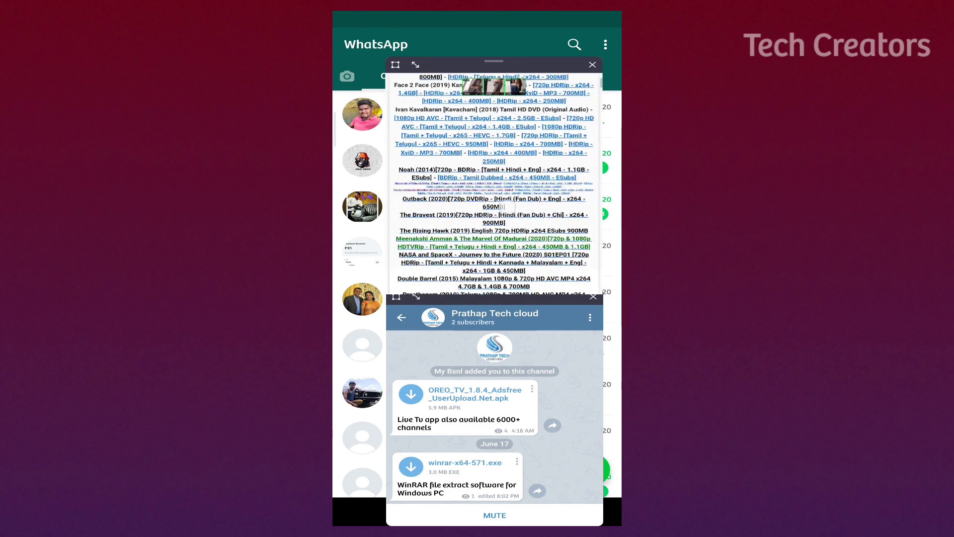
scroll(494, 186, "down", 3)
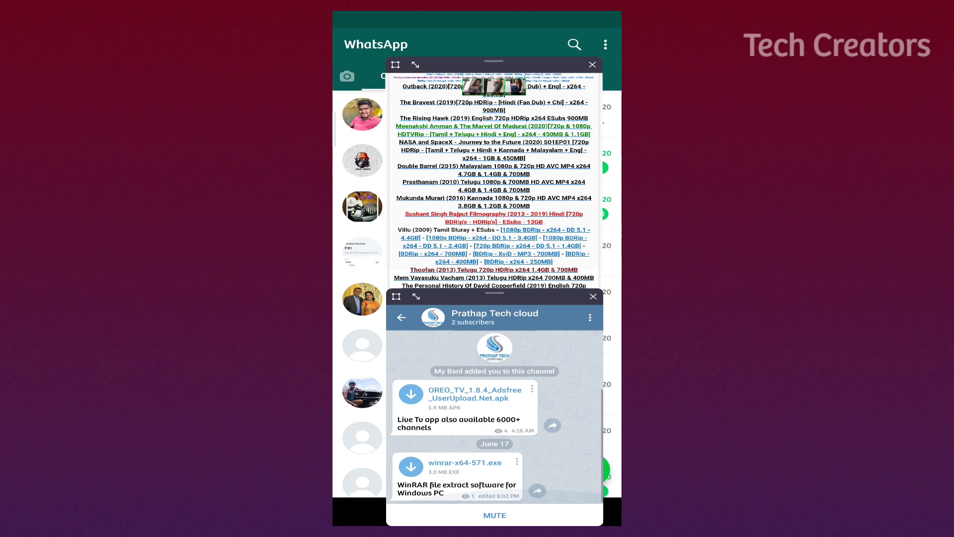